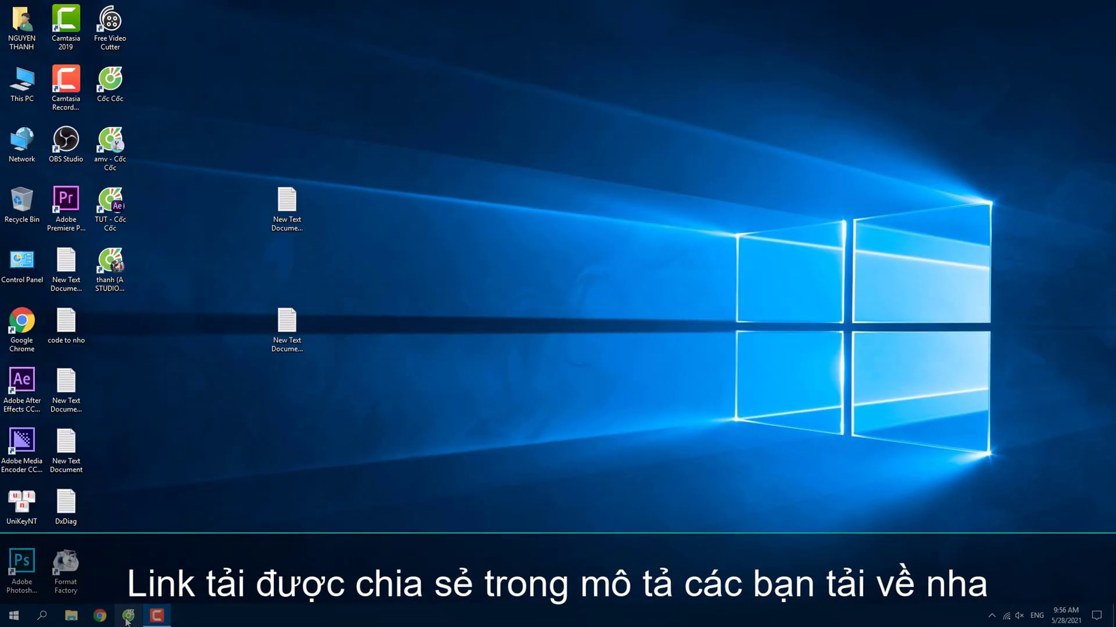
- Open the archive Office_Professional_Plus_2016_W32_English_MLF_X20-41353 from the PHẦN MỀM folder on drive E
double_click(20, 84)
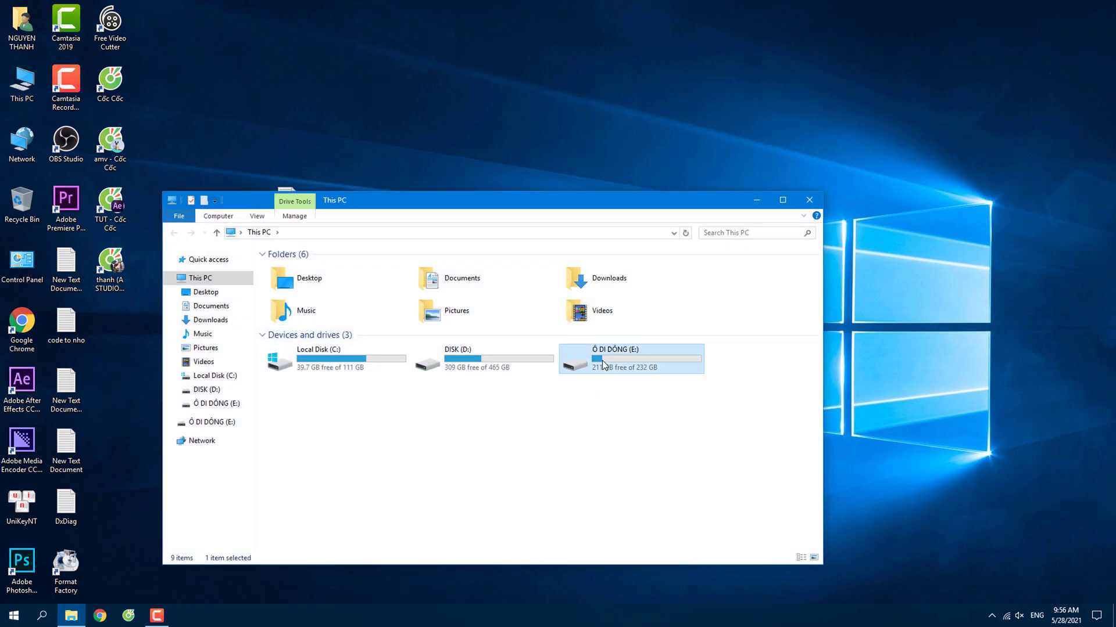
double_click(602, 360)
click(361, 287)
double_click(360, 289)
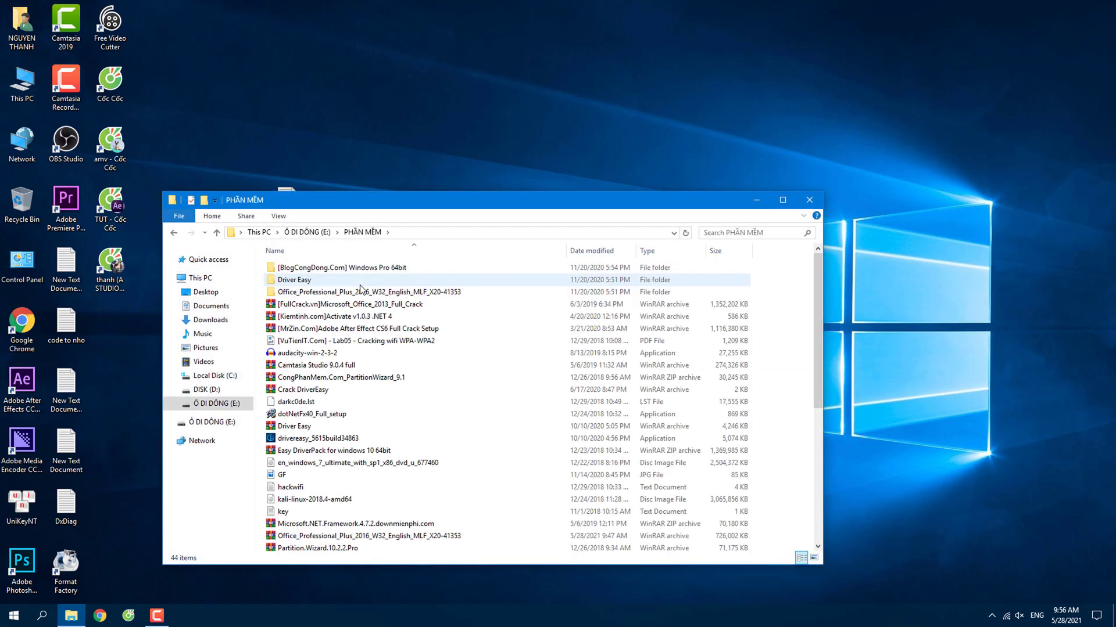
scroll(361, 288, down, 7)
click(405, 291)
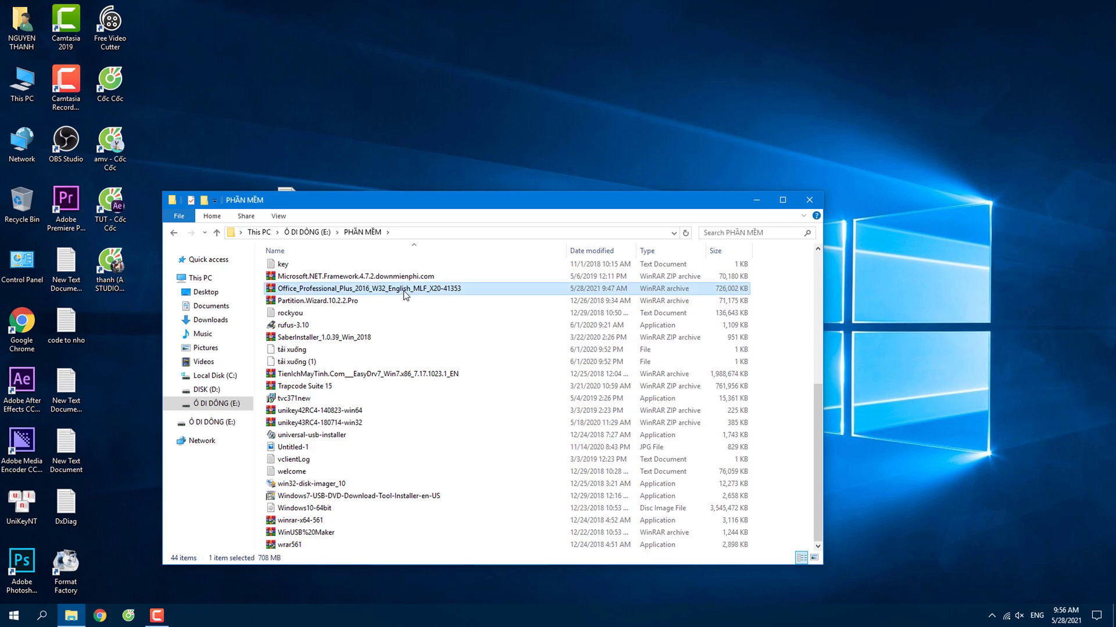
double_click(405, 293)
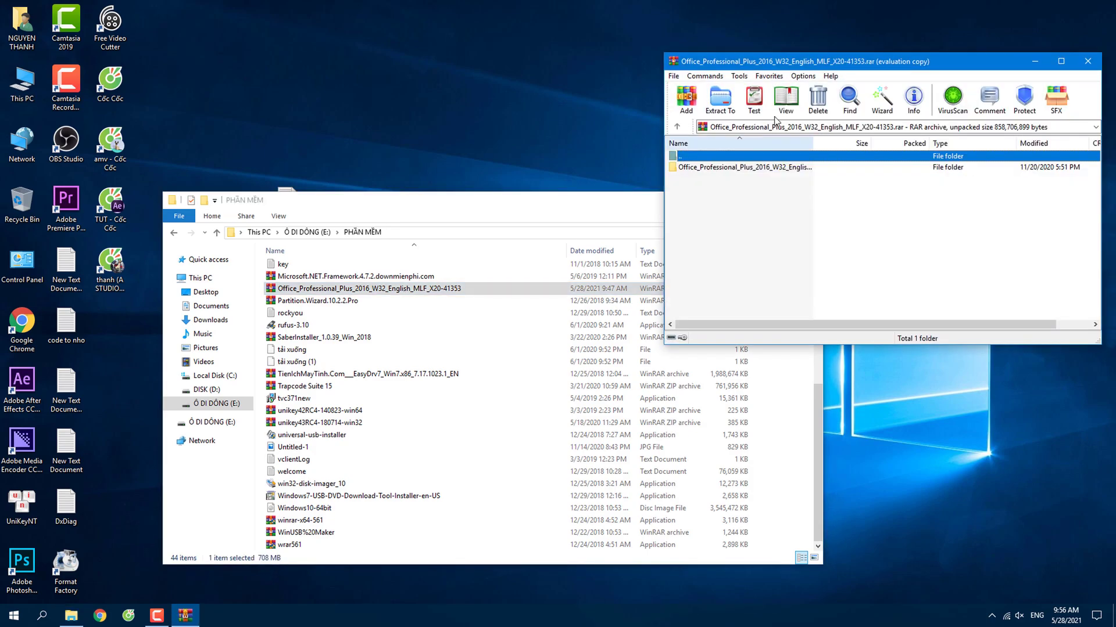
- Dismiss the WinRAR purchase notice and run setup.exe from the Office folder inside the archive
drag(851, 68, 619, 109)
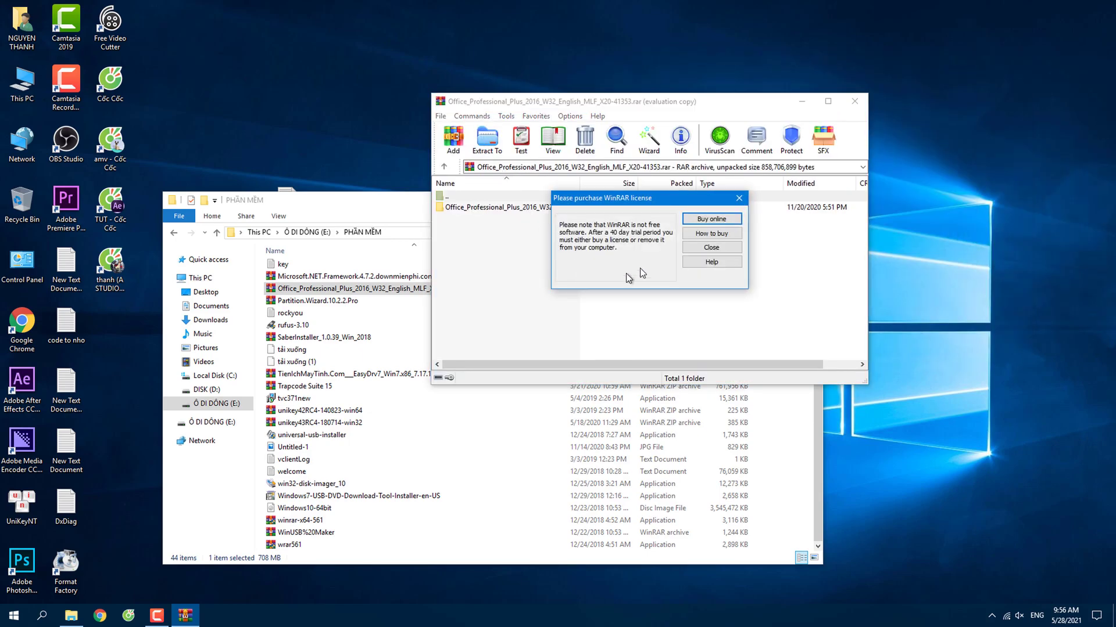
click(711, 248)
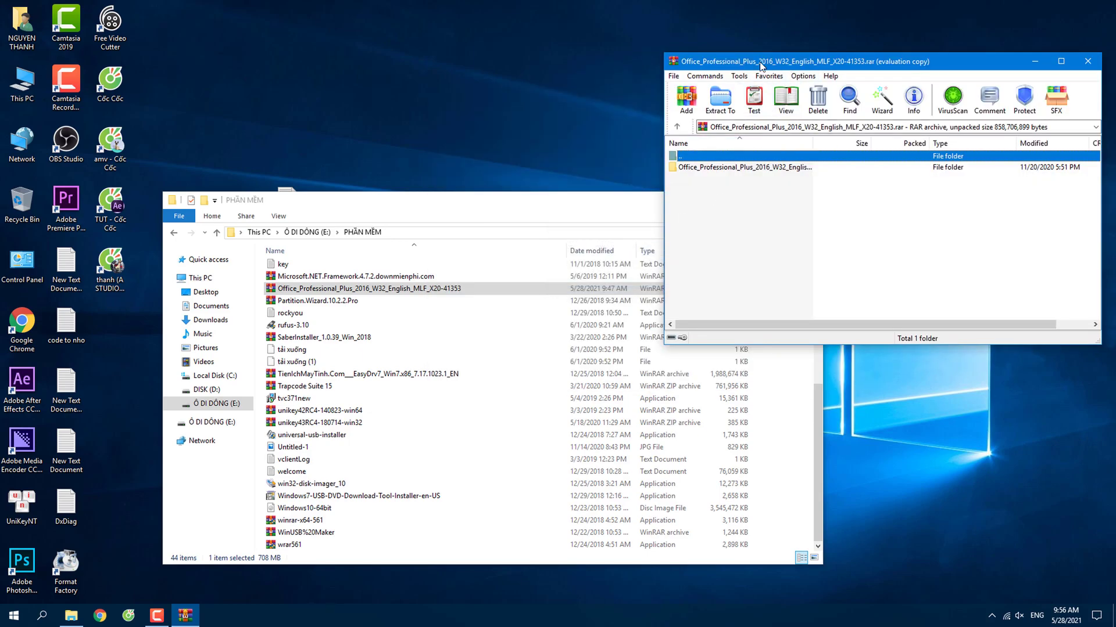
drag(775, 64, 378, 105)
double_click(344, 200)
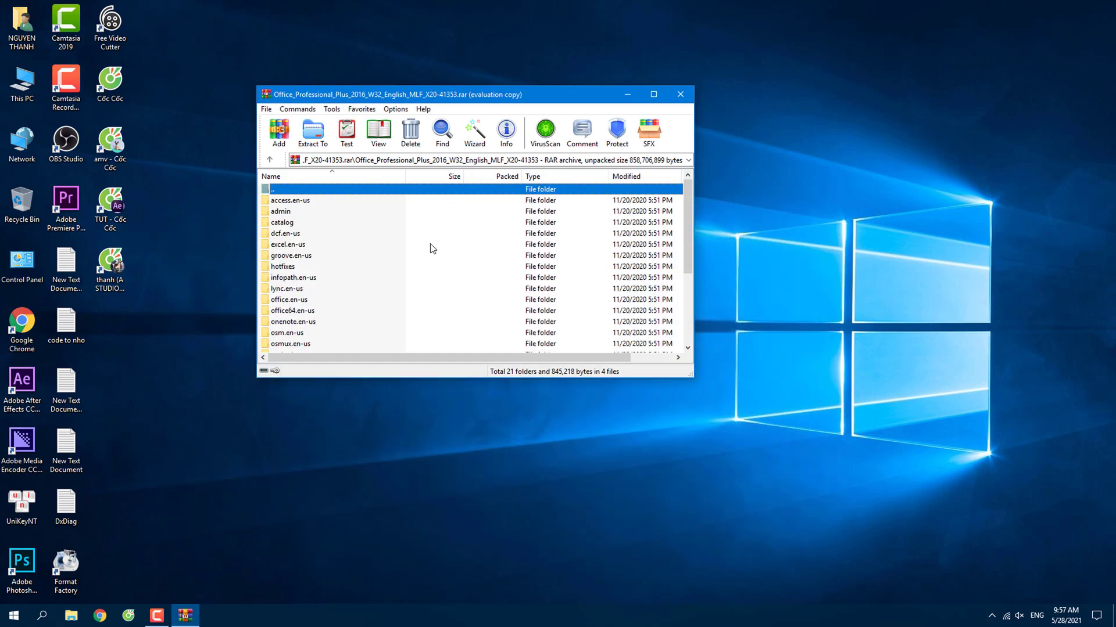
scroll(395, 259, down, 4)
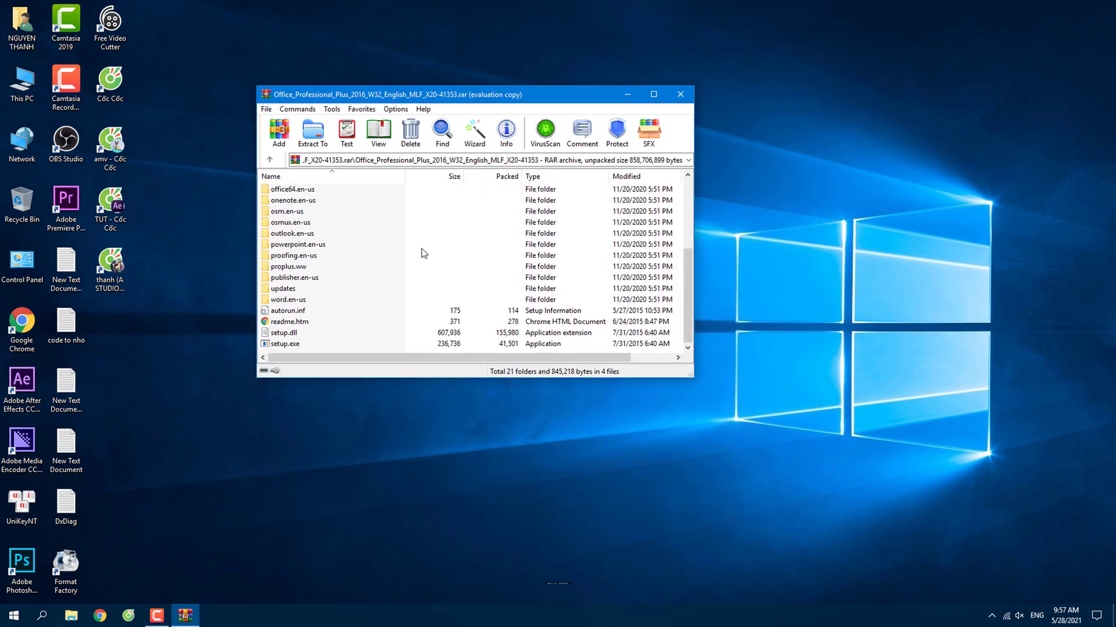
double_click(299, 344)
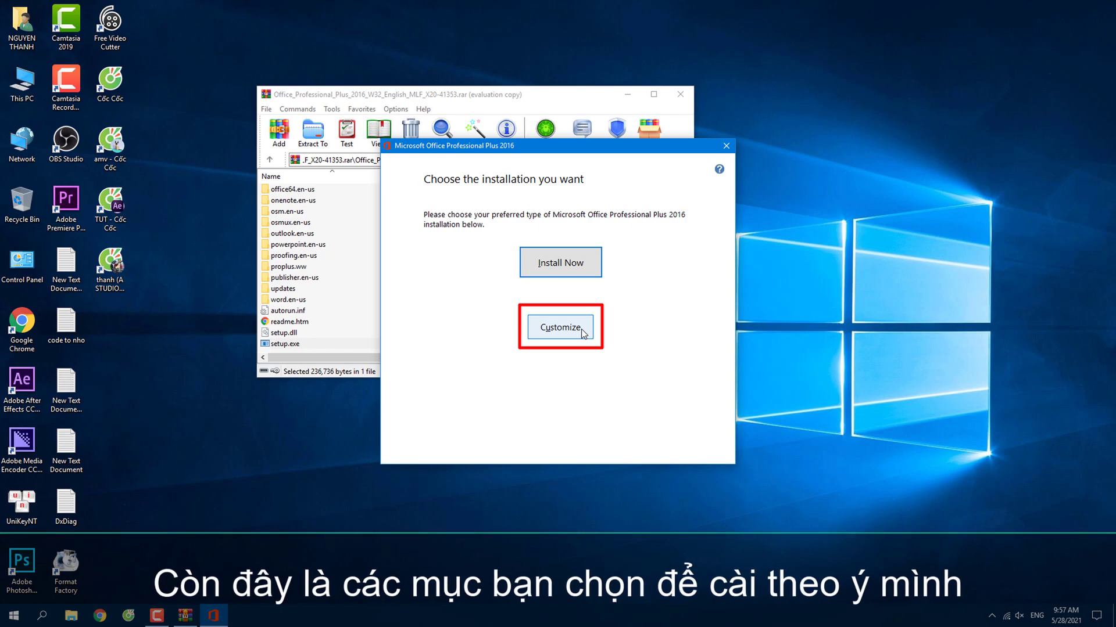
- Choose a customized installation and set Microsoft Access, OneDrive for Business and OneNote to Not Available
click(581, 329)
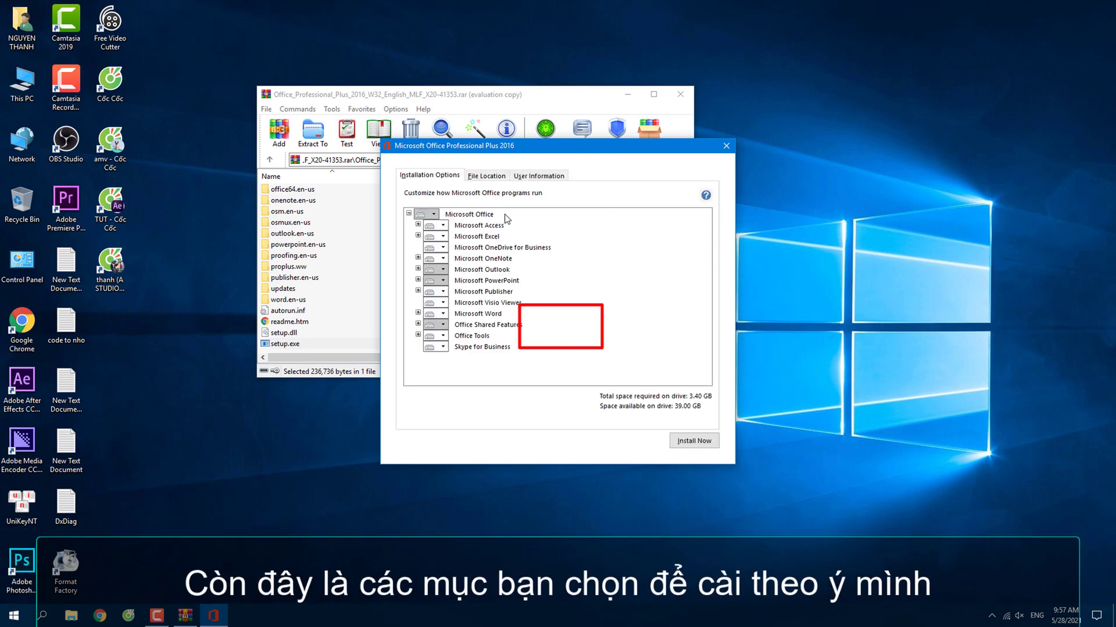
click(441, 226)
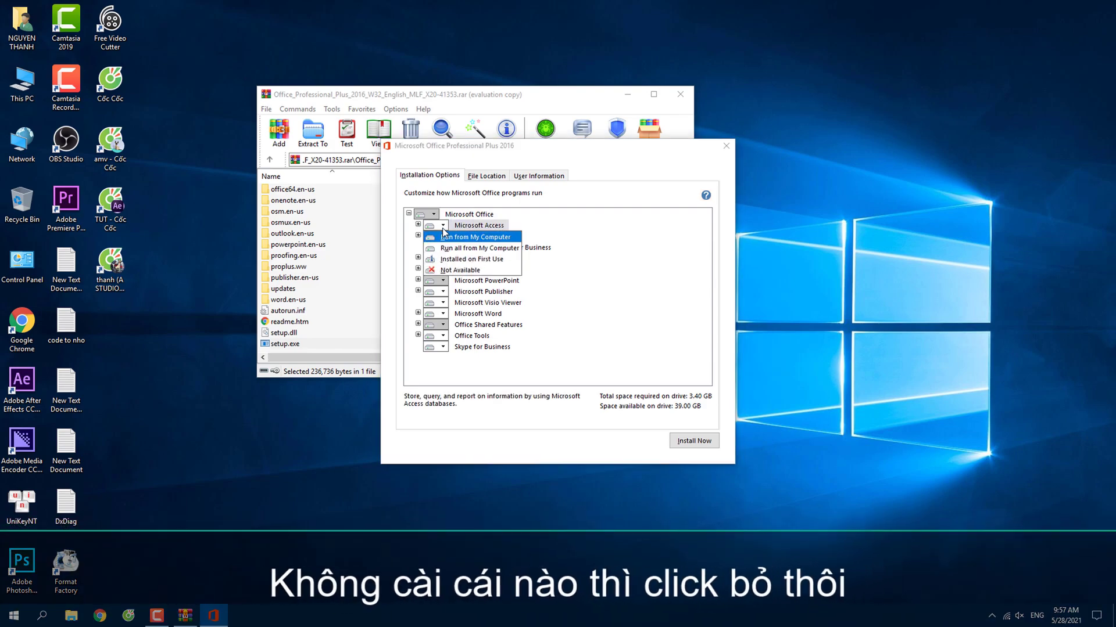
click(450, 270)
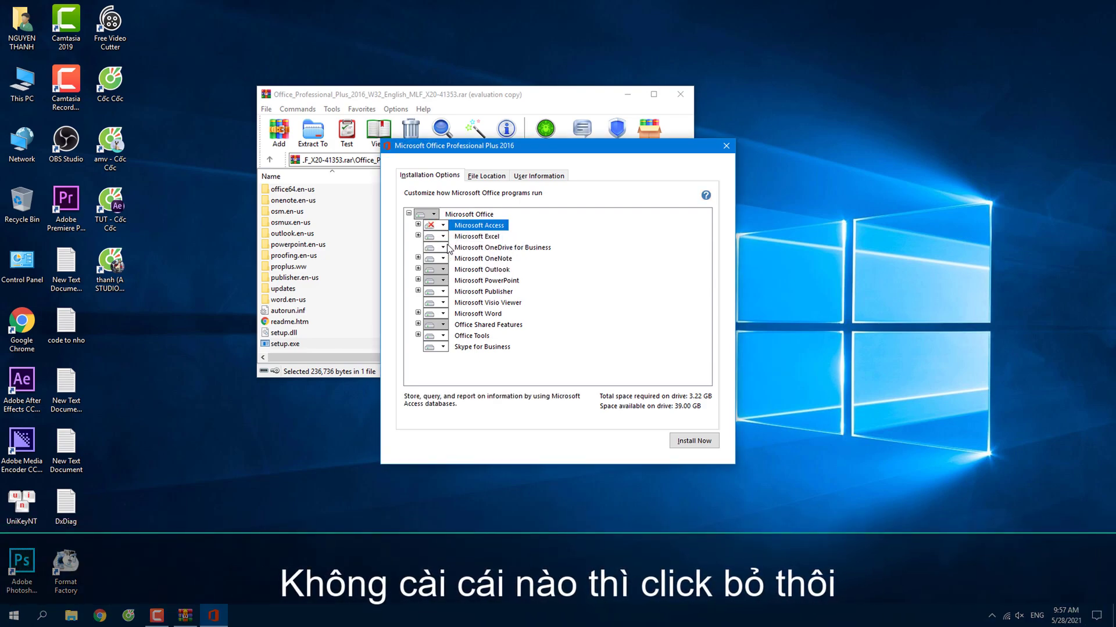
click(443, 250)
click(447, 277)
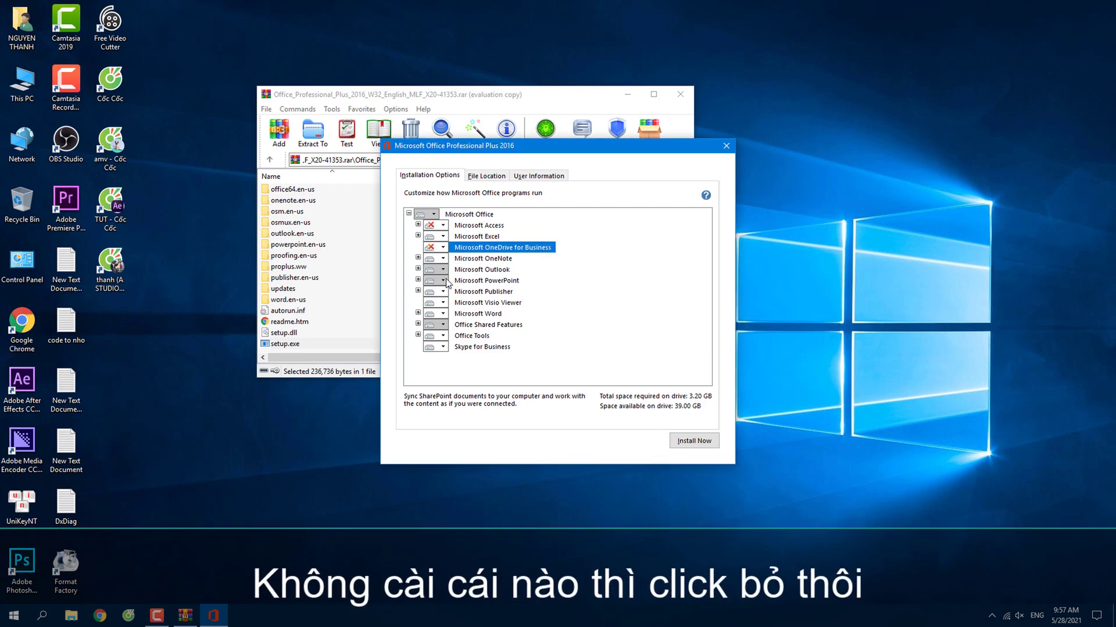
click(443, 258)
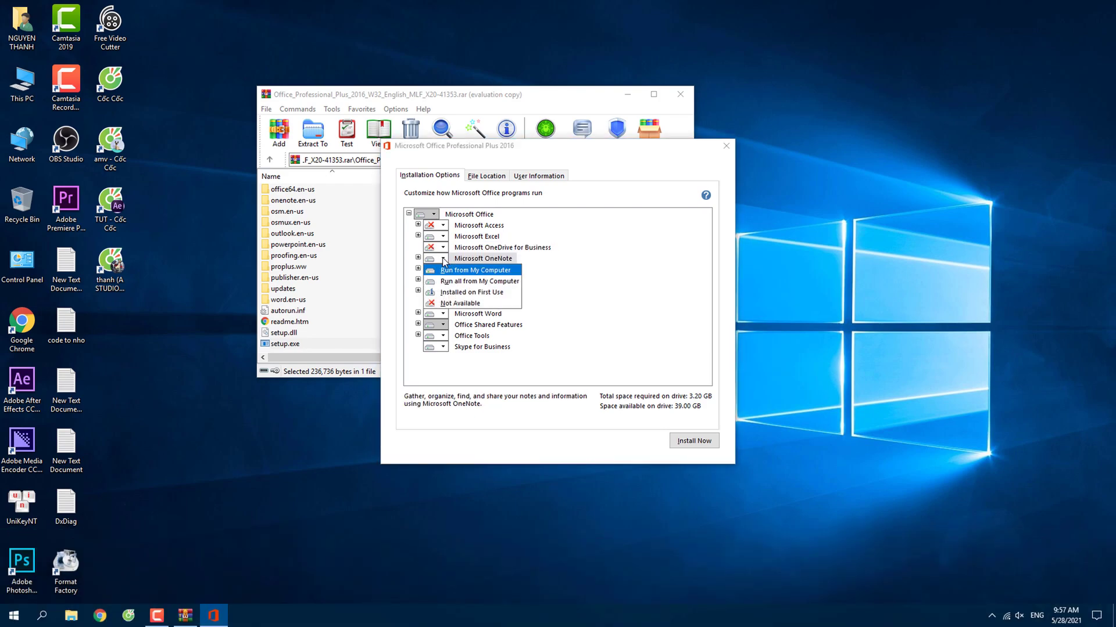
click(449, 303)
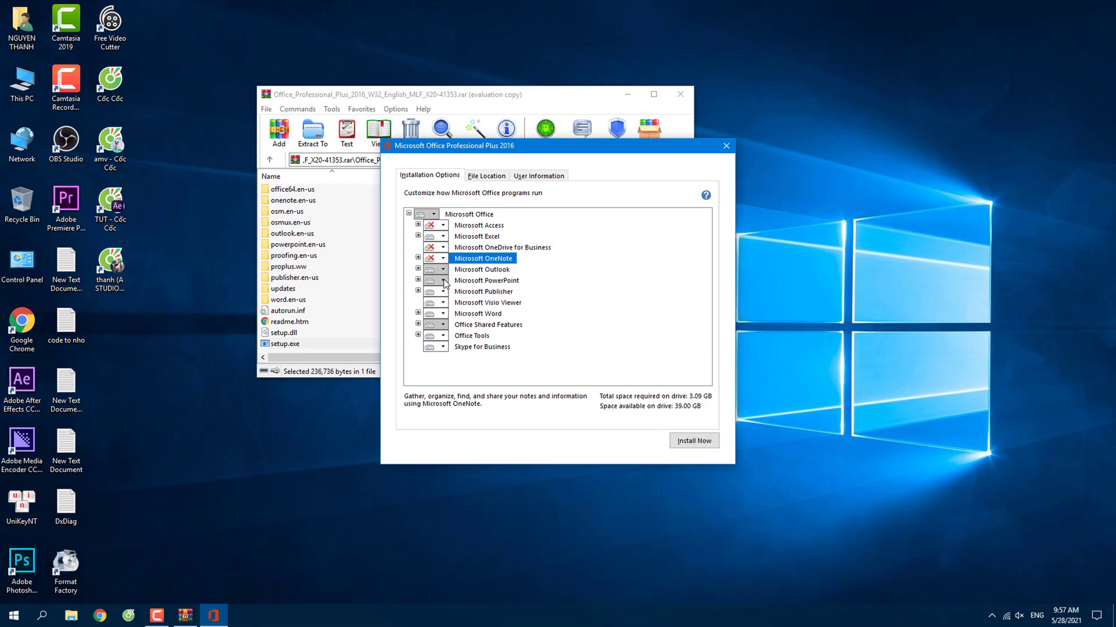
- Exclude Microsoft Publisher and Microsoft Visio Viewer from the installation by setting both to Not Available
click(443, 281)
click(571, 261)
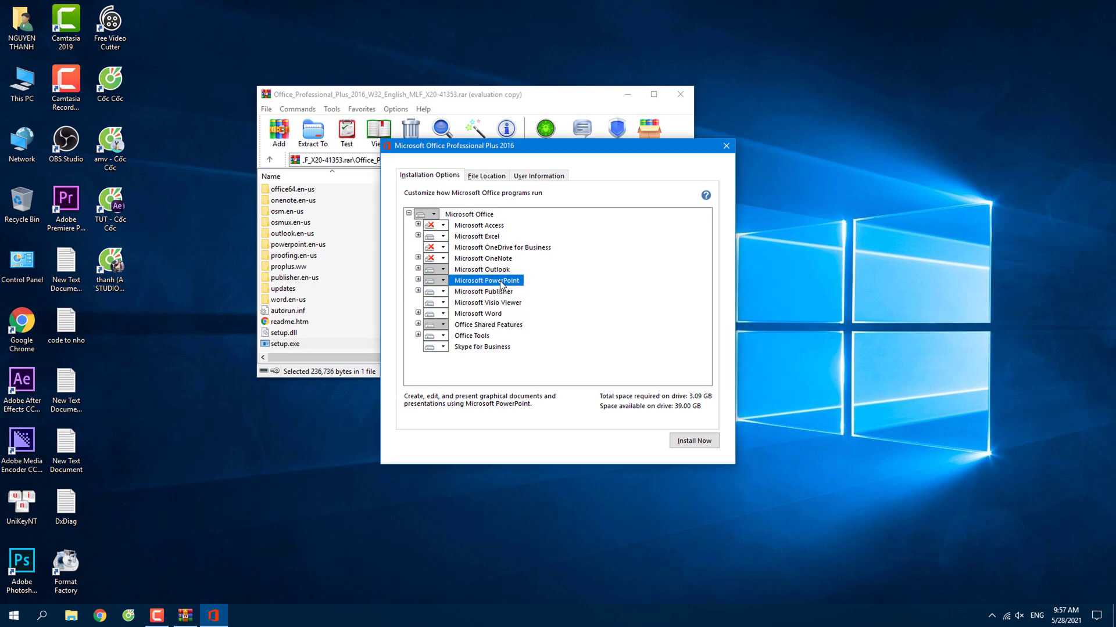
click(443, 295)
click(443, 295)
click(450, 337)
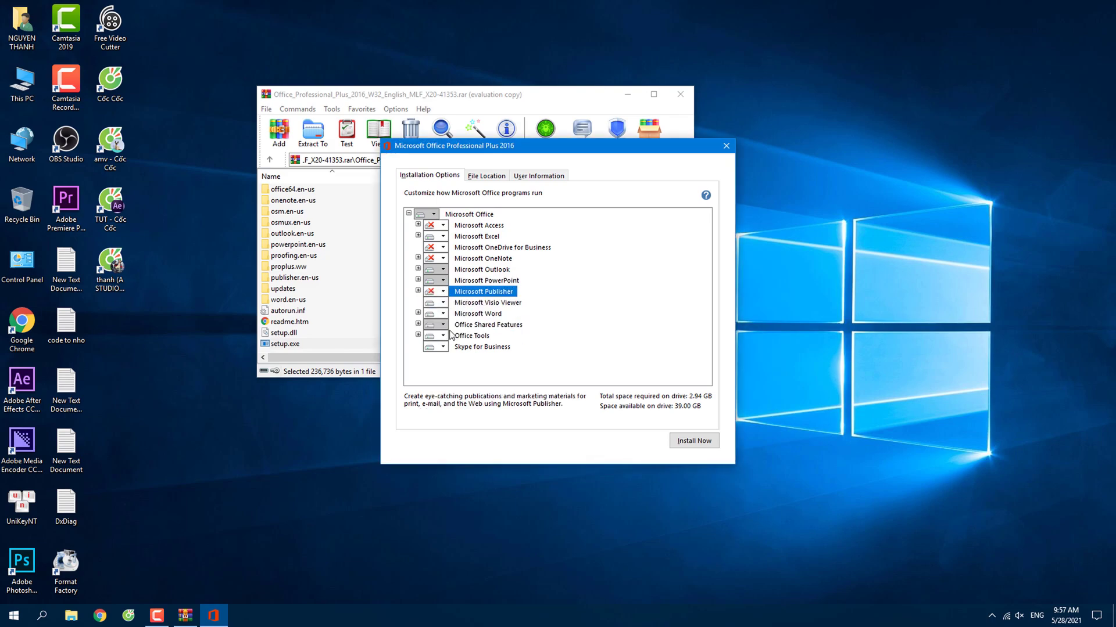
click(443, 303)
click(448, 328)
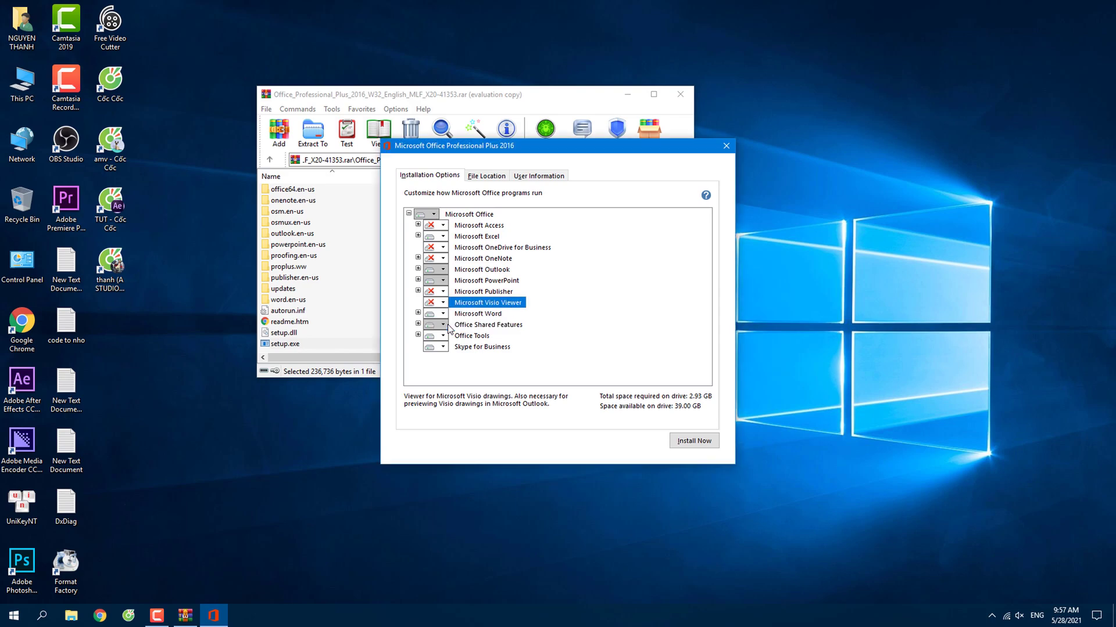
- Set Office Shared Features, Skype for Business and Microsoft Outlook to Not Available
click(445, 325)
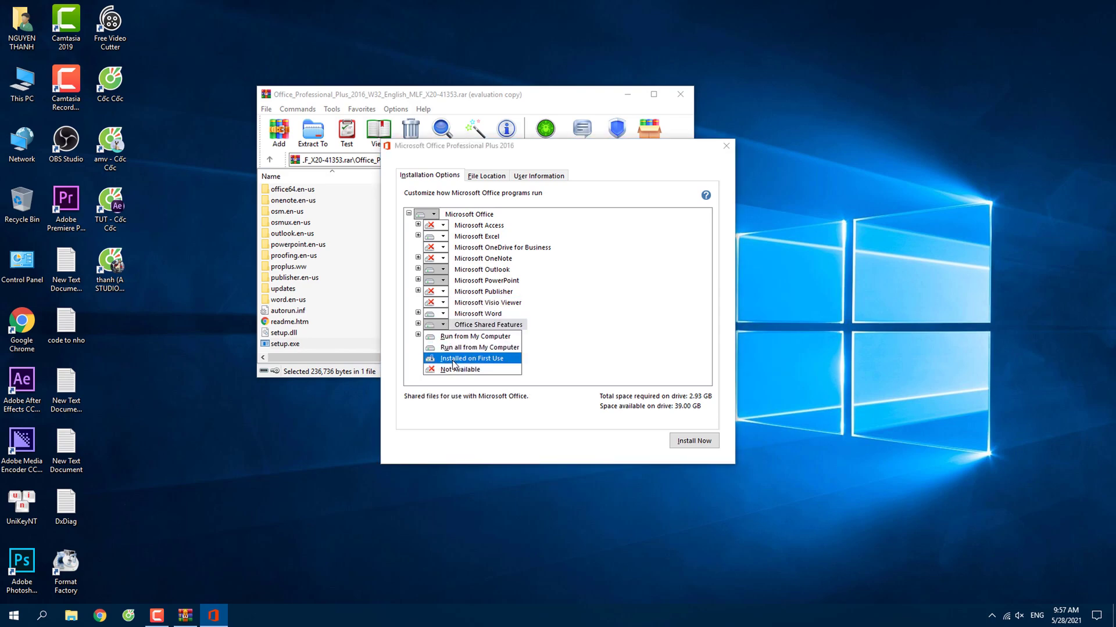
click(454, 371)
click(443, 347)
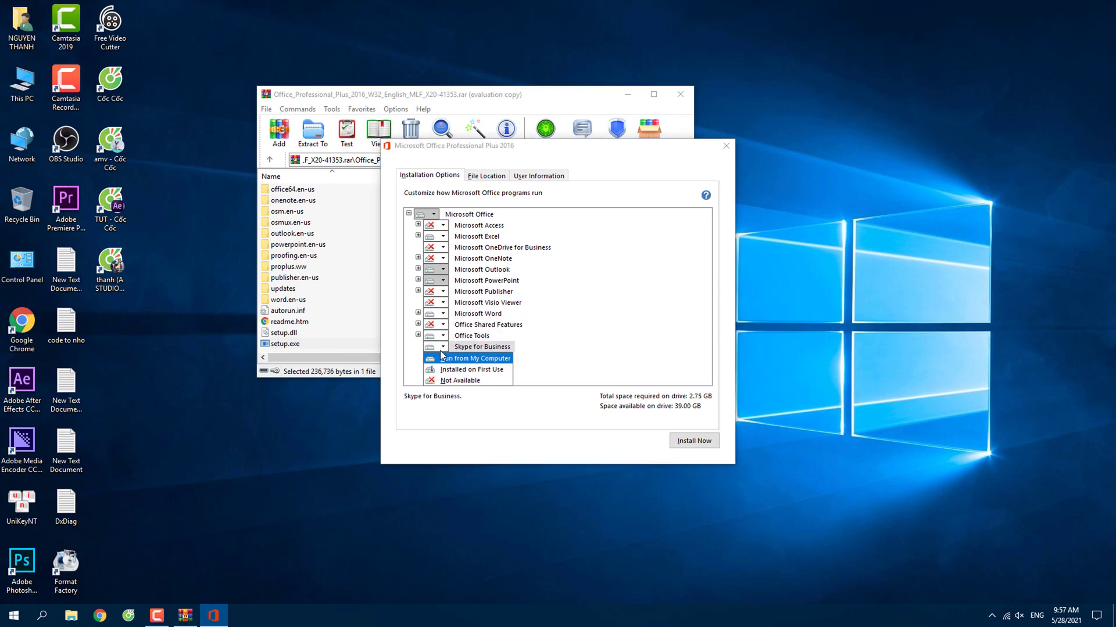
click(452, 380)
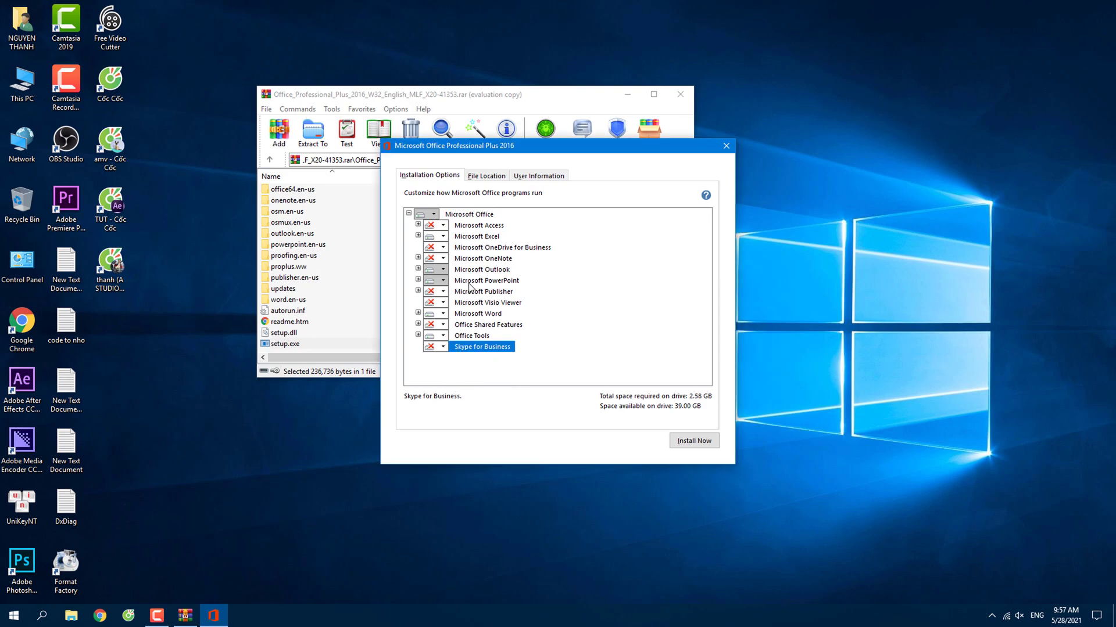
click(442, 269)
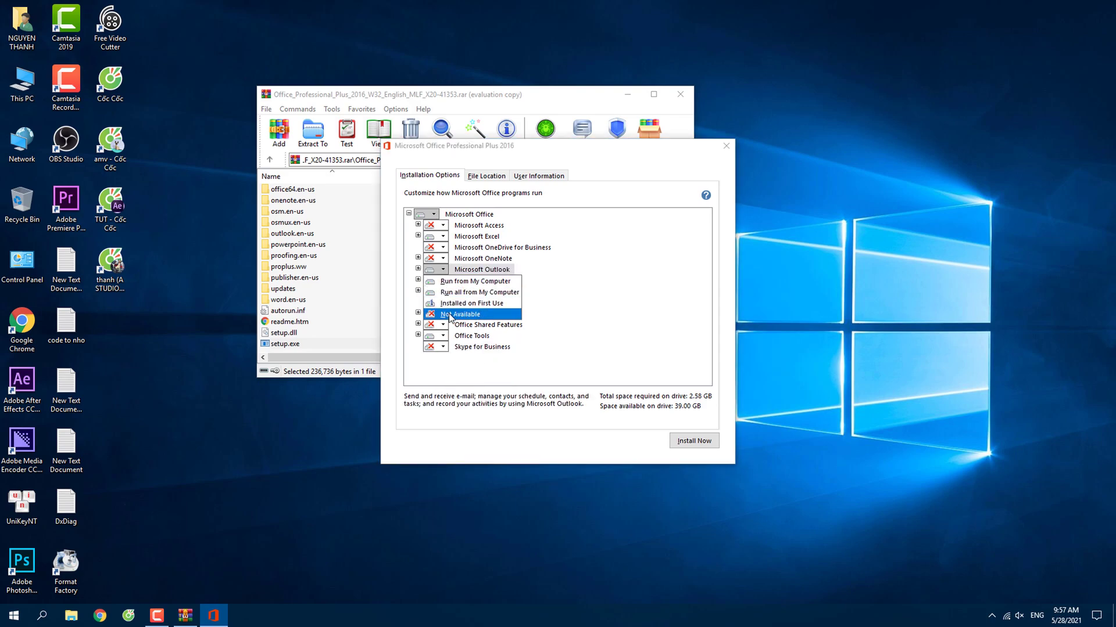
click(452, 314)
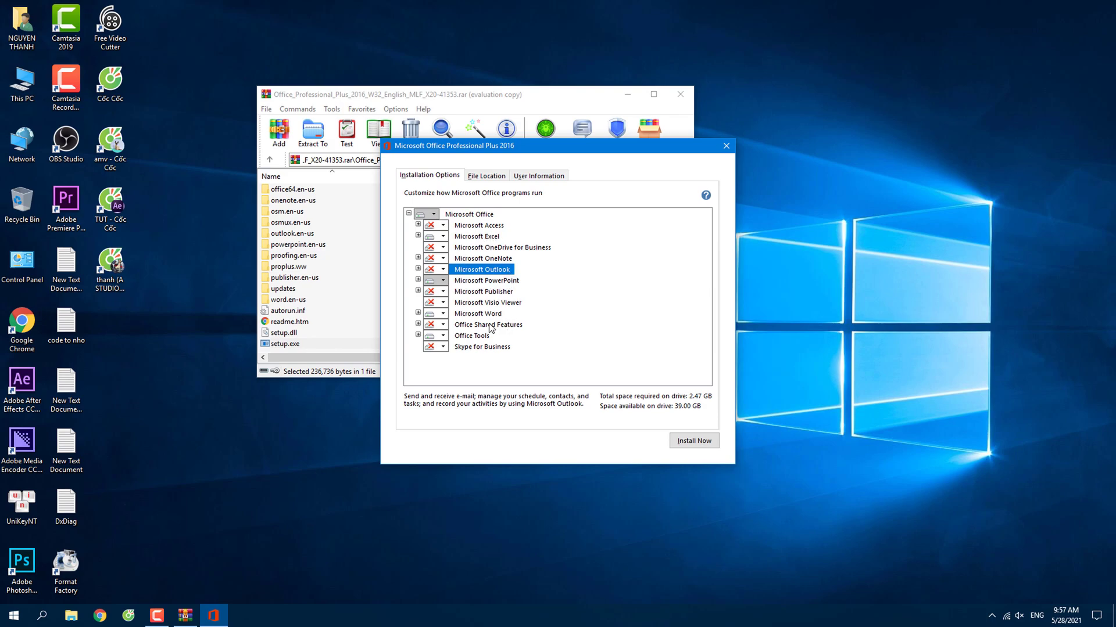
- Install Office Professional Plus 2016 with the chosen components, closing the archive window and the finished installer
click(691, 441)
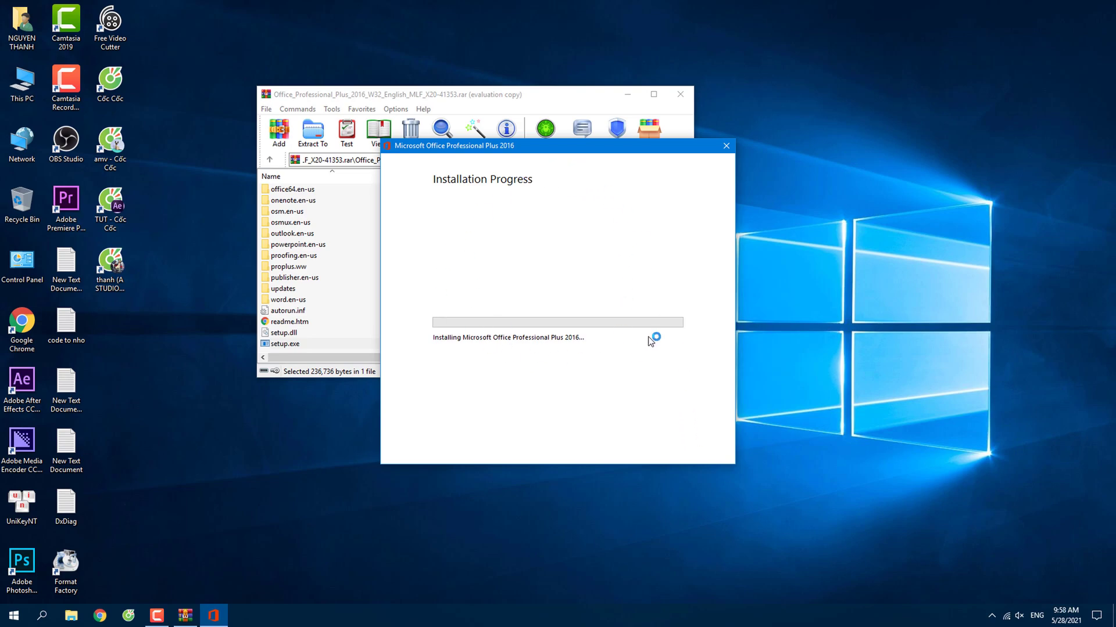
click(681, 95)
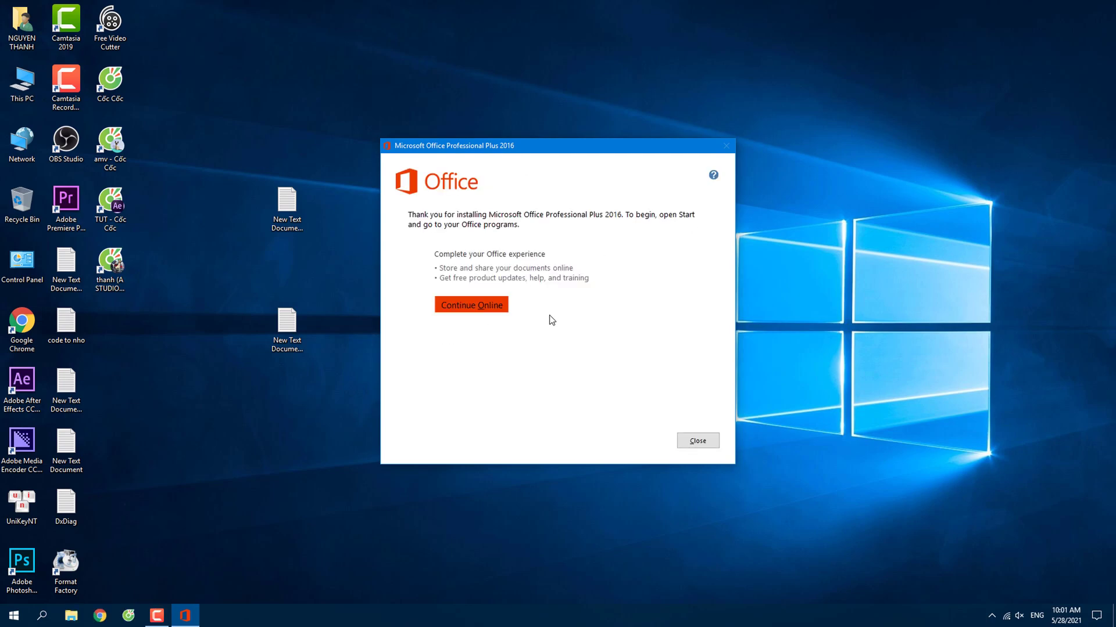
click(696, 446)
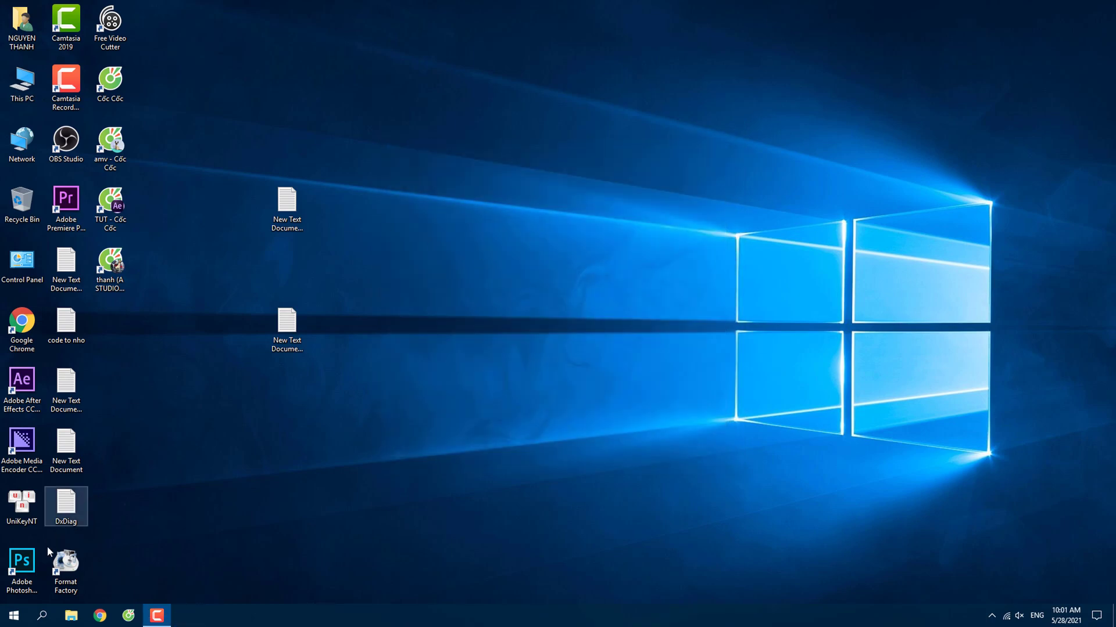
click(14, 617)
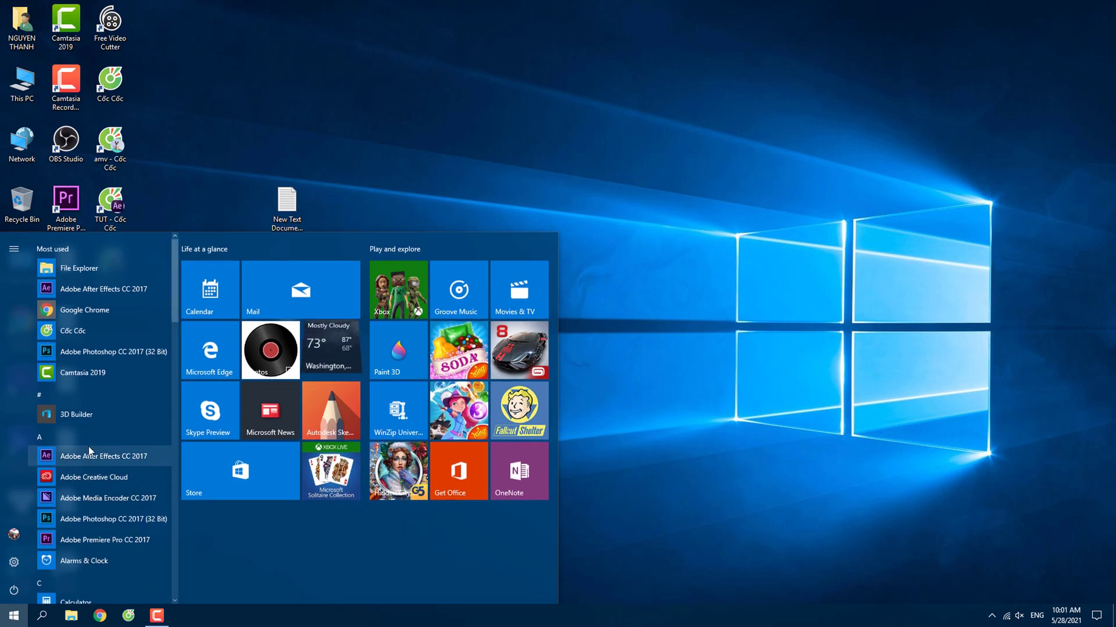
scroll(91, 443, down, 3)
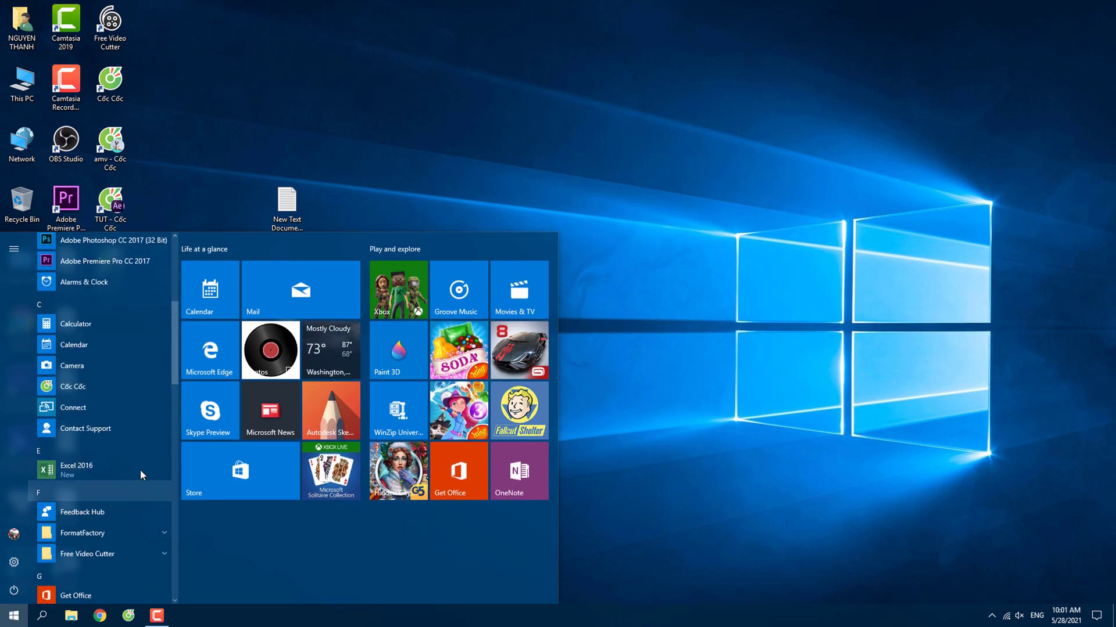
scroll(106, 470, down, 2)
click(90, 480)
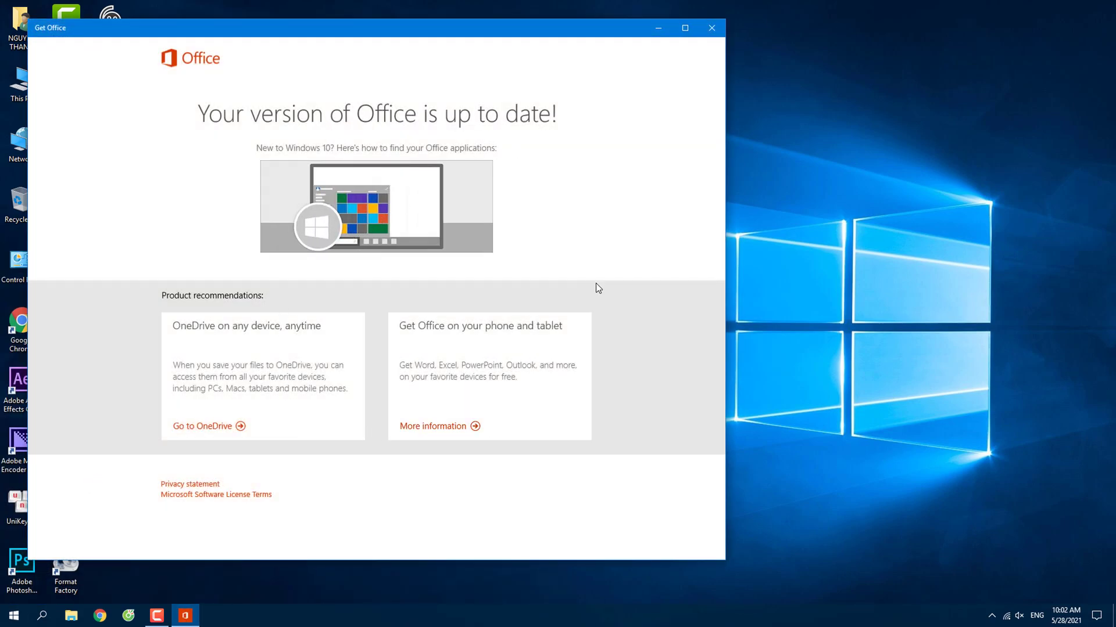
click(710, 30)
- Launch Excel 2016, accept its prompt to select default file types, and create a blank workbook
click(14, 615)
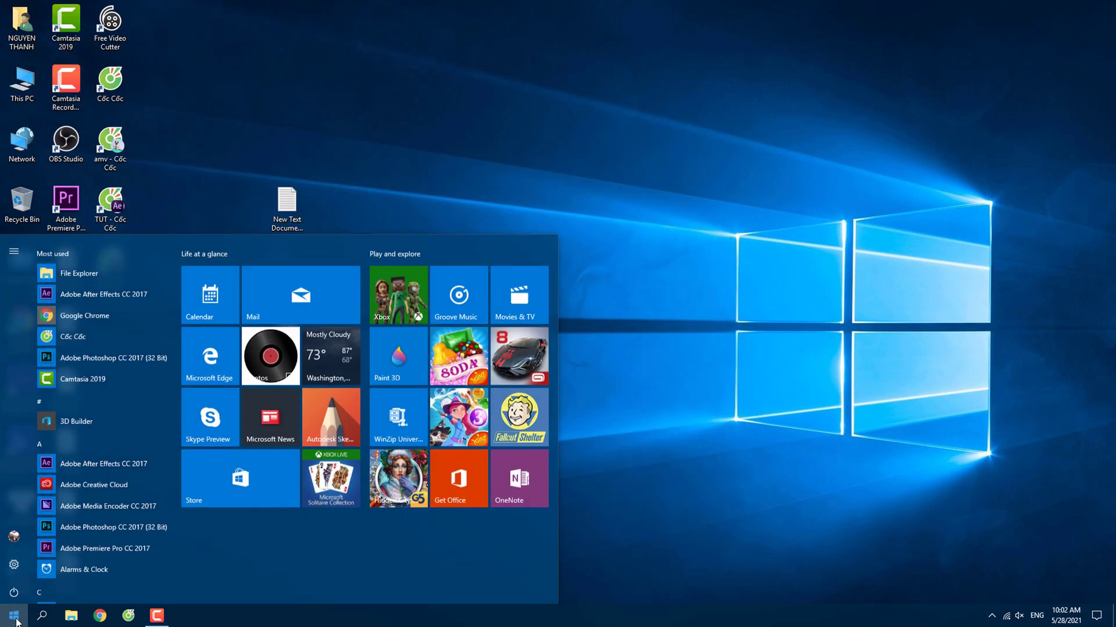
scroll(89, 349, down, 5)
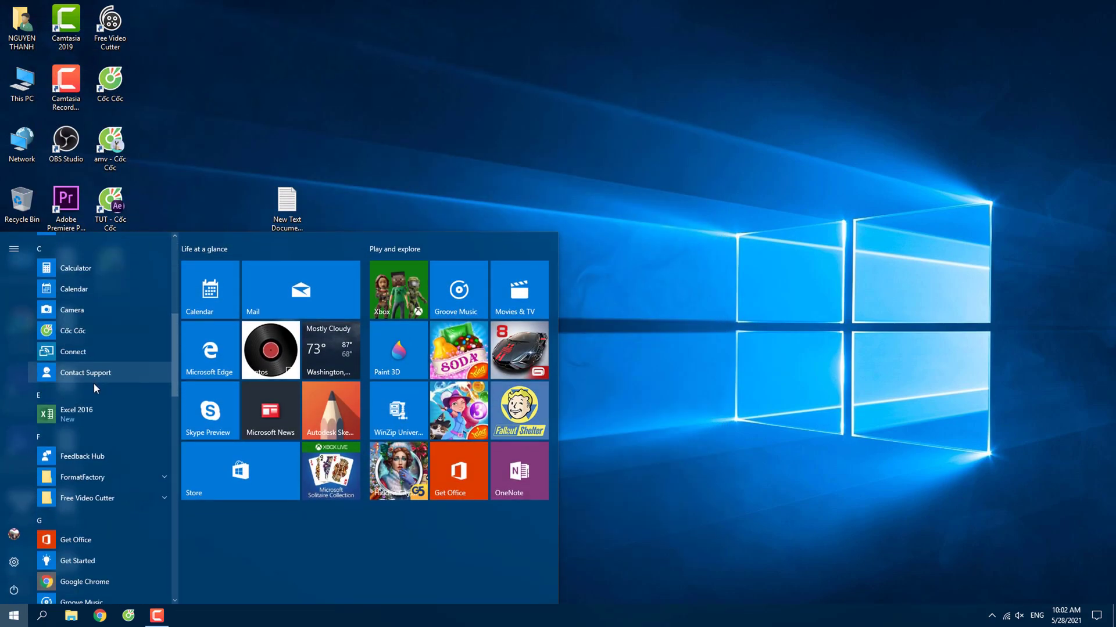
click(86, 413)
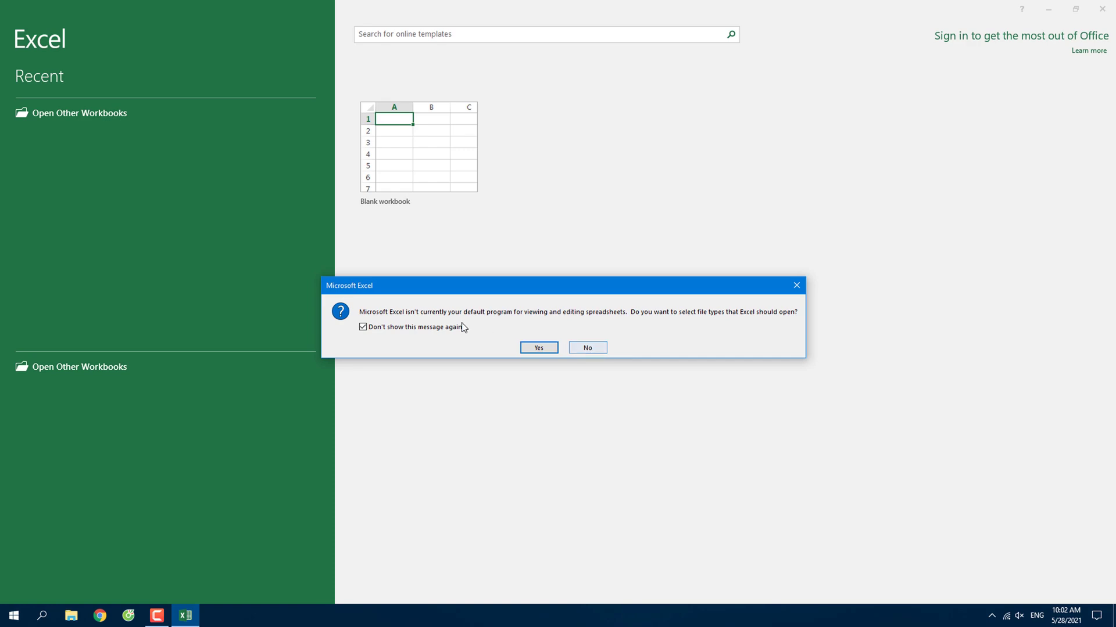
click(541, 349)
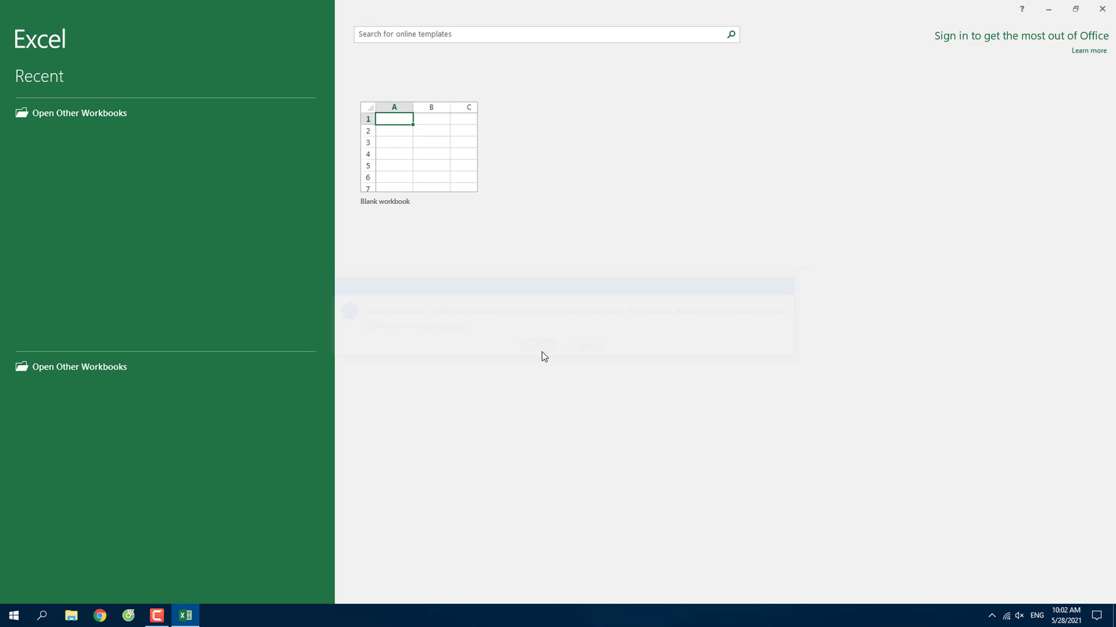
click(716, 313)
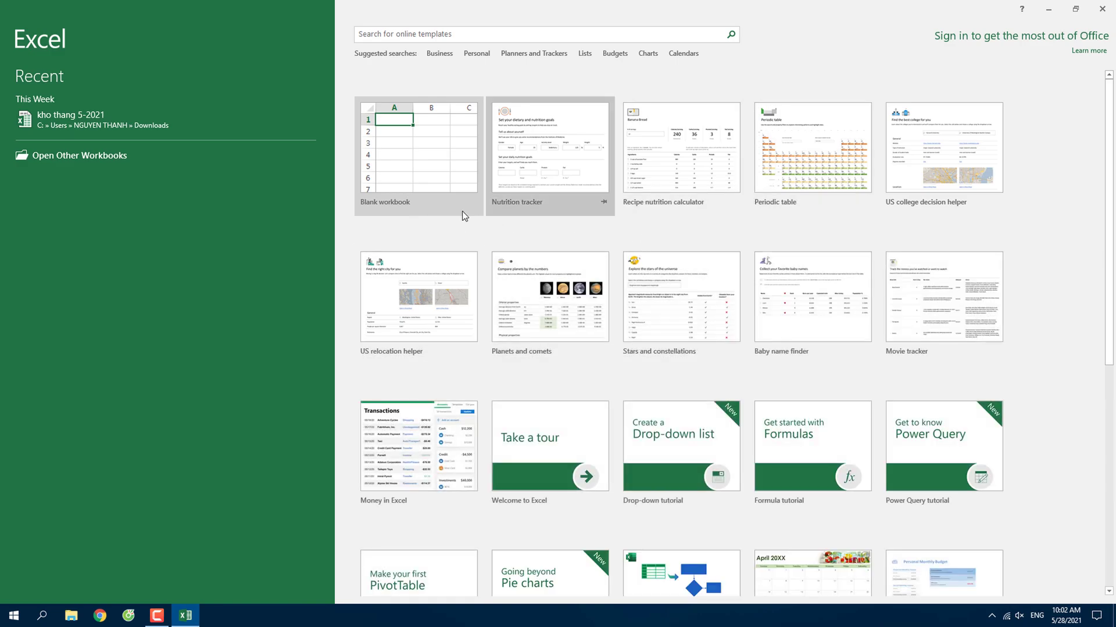
click(395, 167)
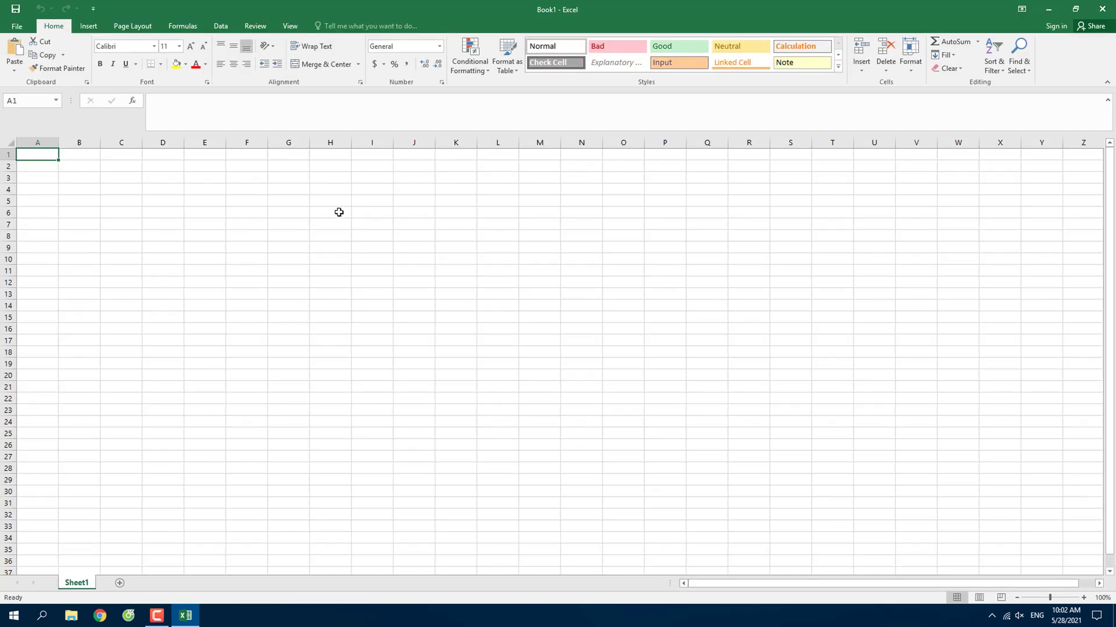
- Enter the formula =9*9 in cell H6 of the blank workbook
click(339, 212)
text(=)
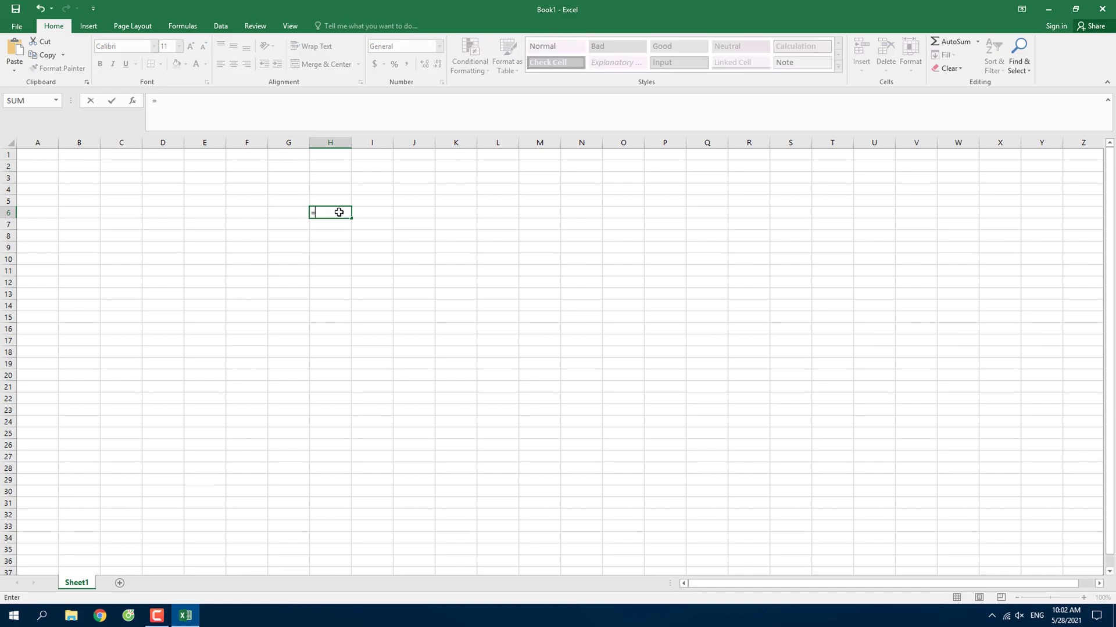
text(*9*)
key(Return)
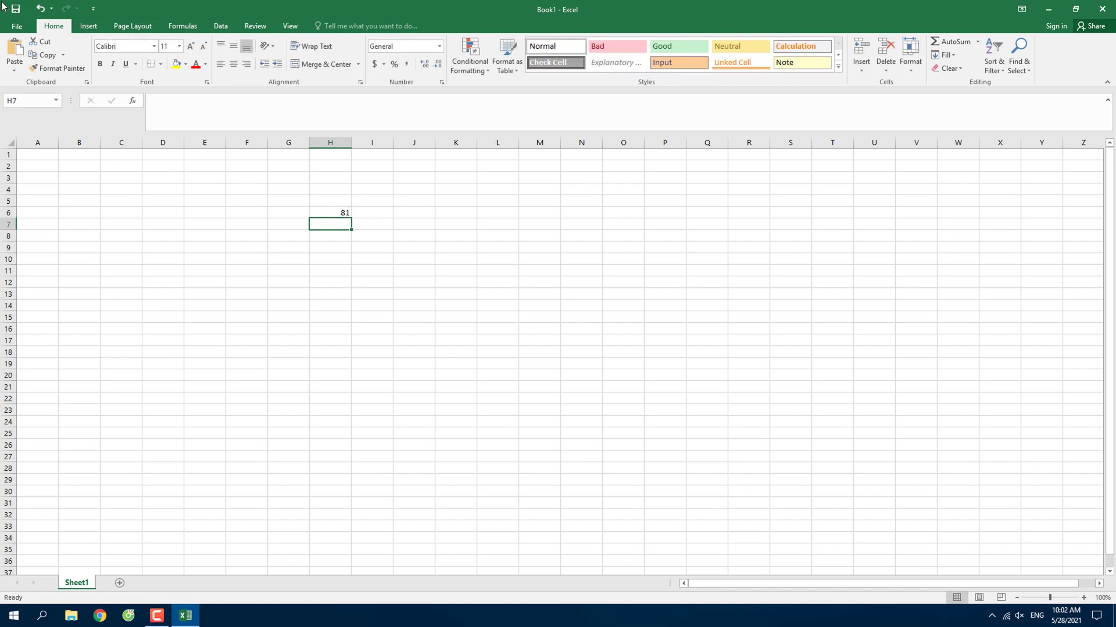
- Check the Office product and activation information on the account page, and close Excel without saving the workbook
click(14, 26)
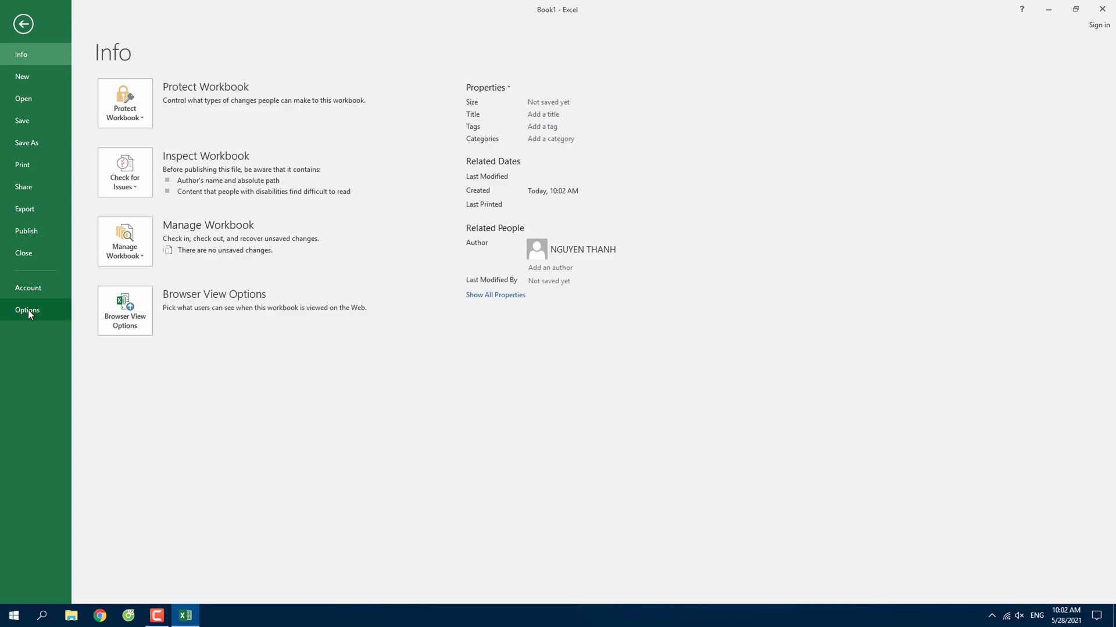
click(34, 291)
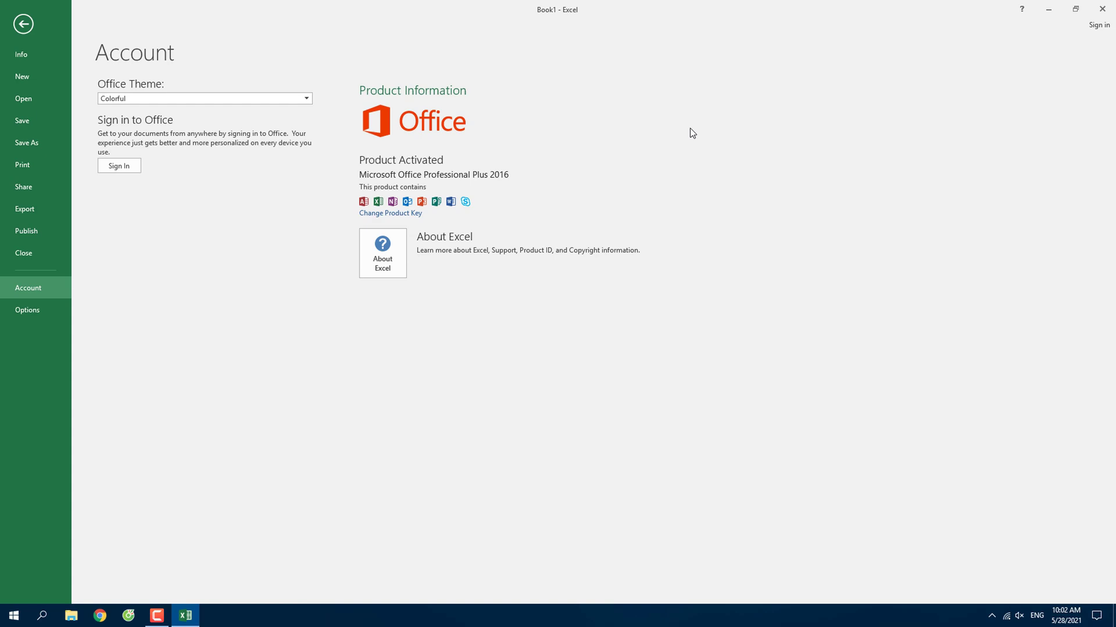
click(1110, 8)
click(558, 320)
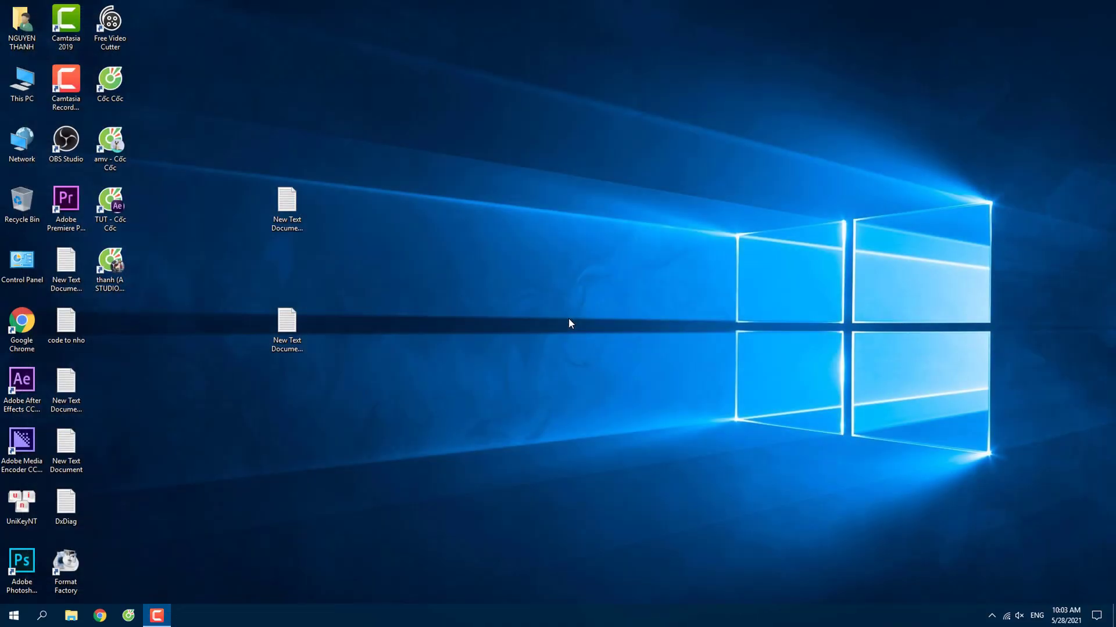
click(157, 611)
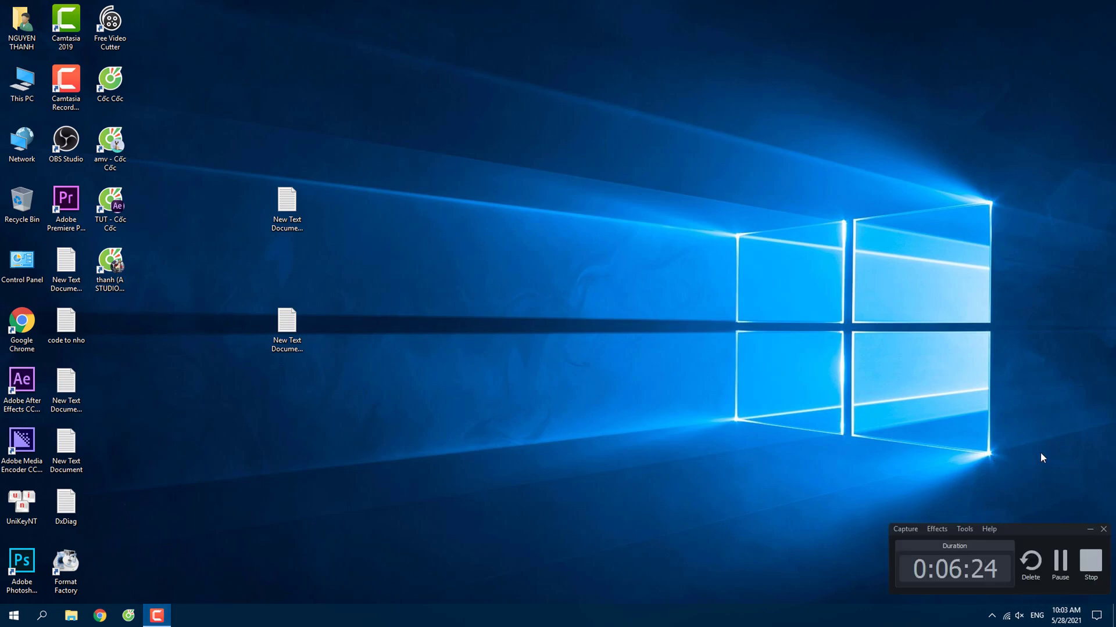